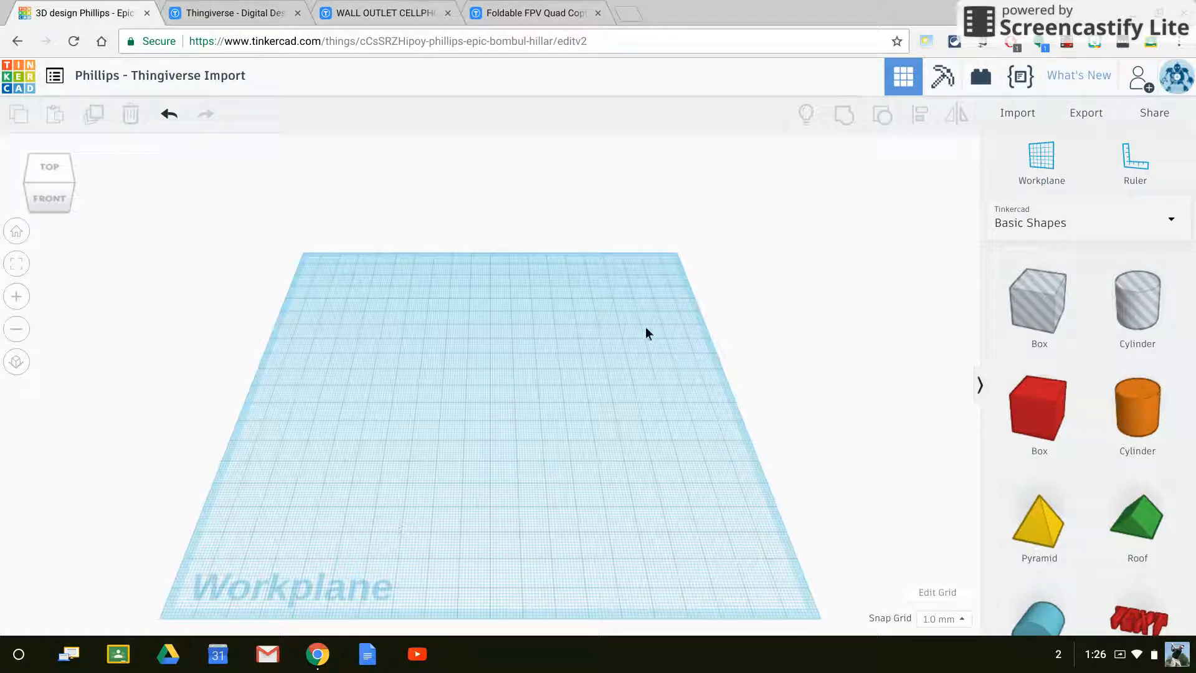
Import iphone_holder.stl from the Downloads folder into the design at scale 100.
left_click(1019, 115)
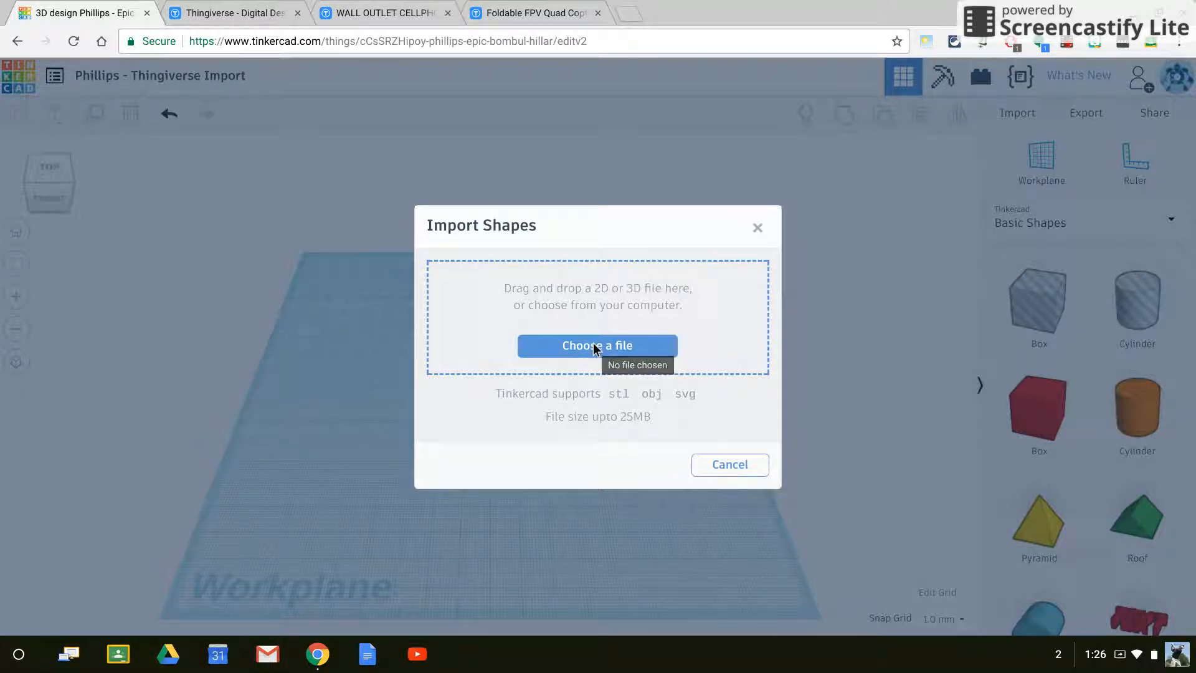
left_click(595, 346)
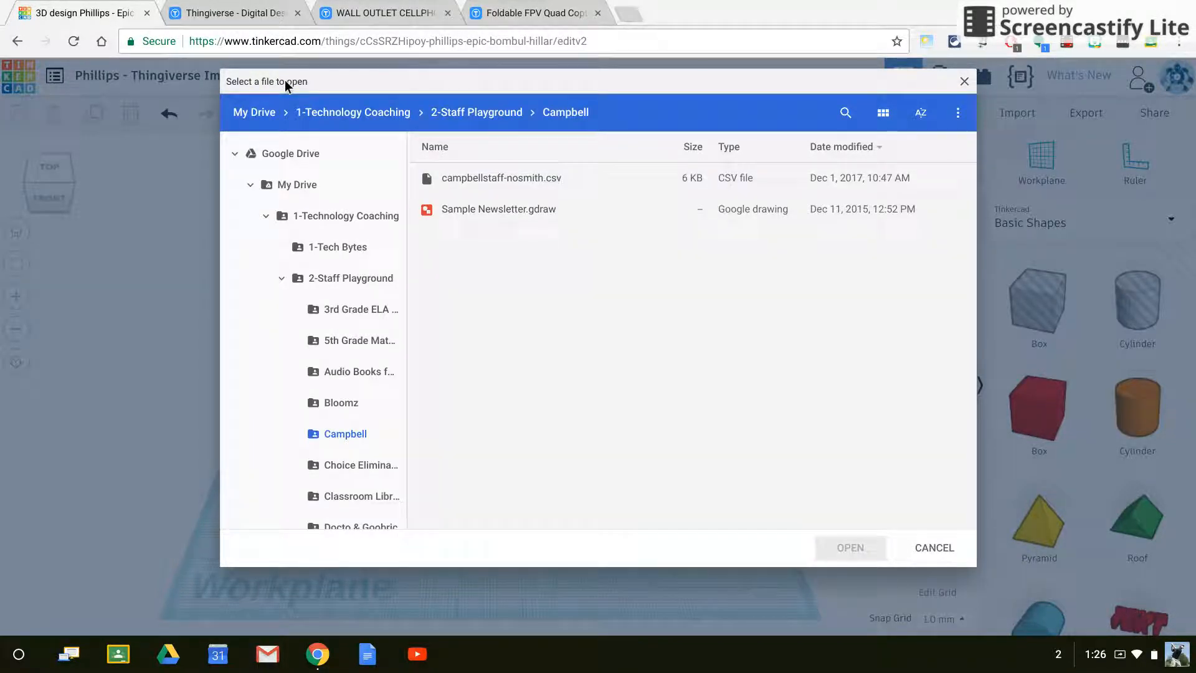
left_click(235, 154)
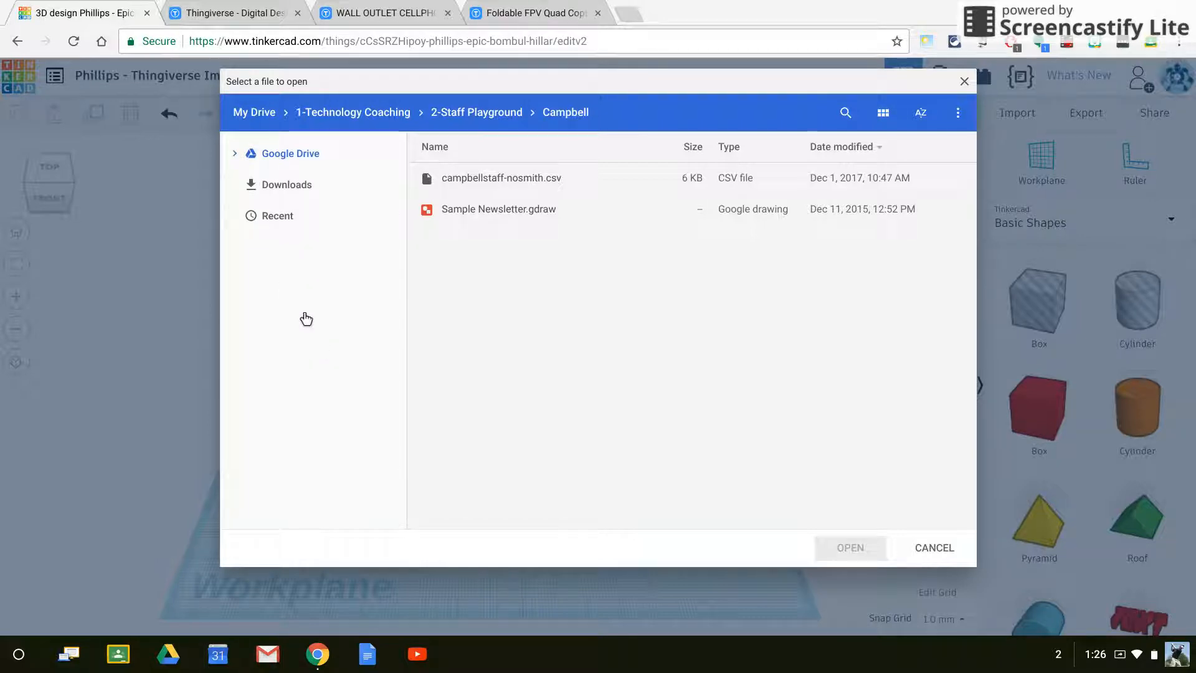
left_click(291, 191)
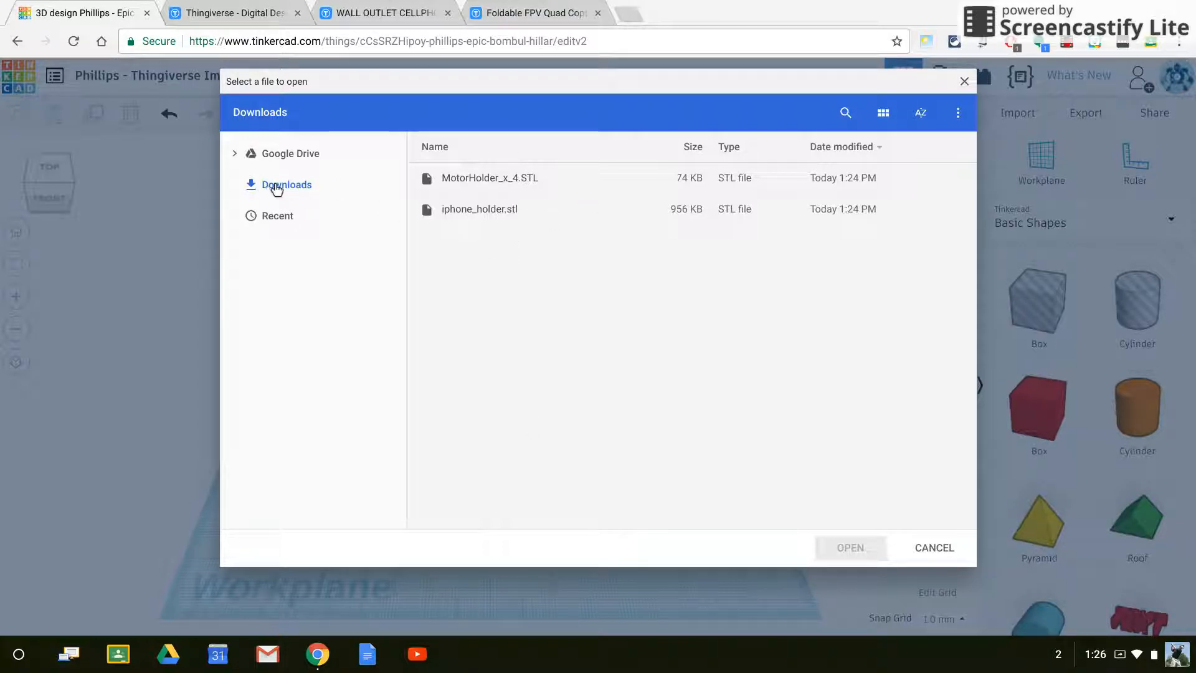
left_click(862, 147)
left_click(861, 148)
left_click(459, 209)
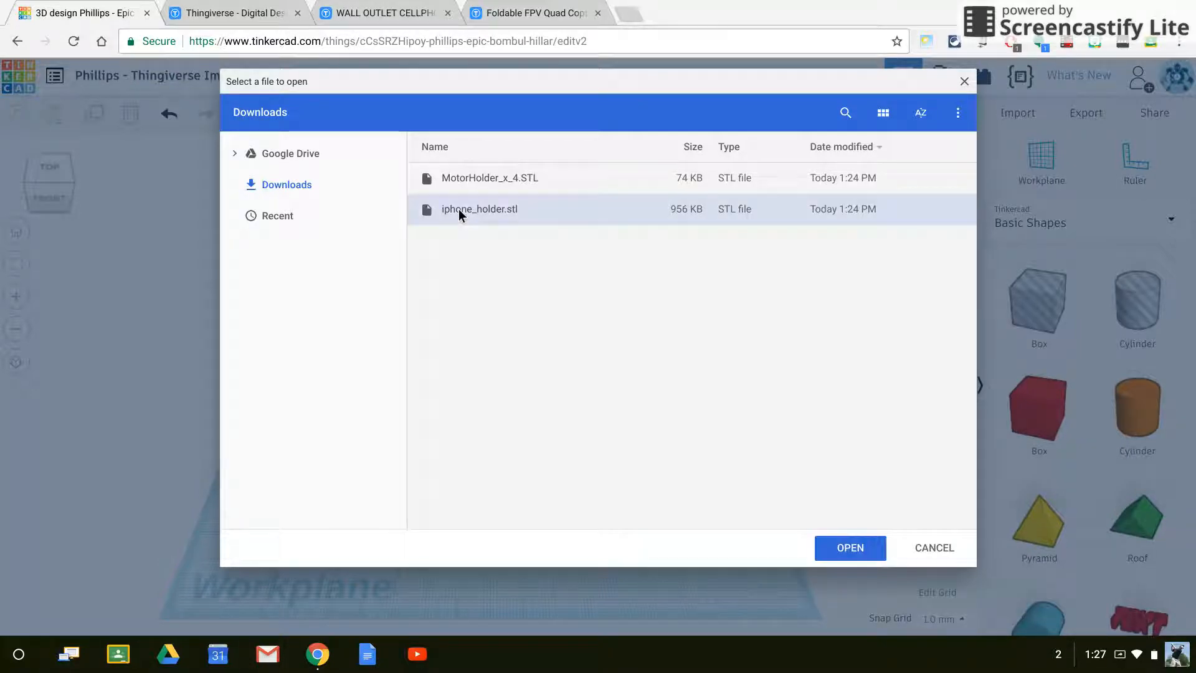
left_click(850, 549)
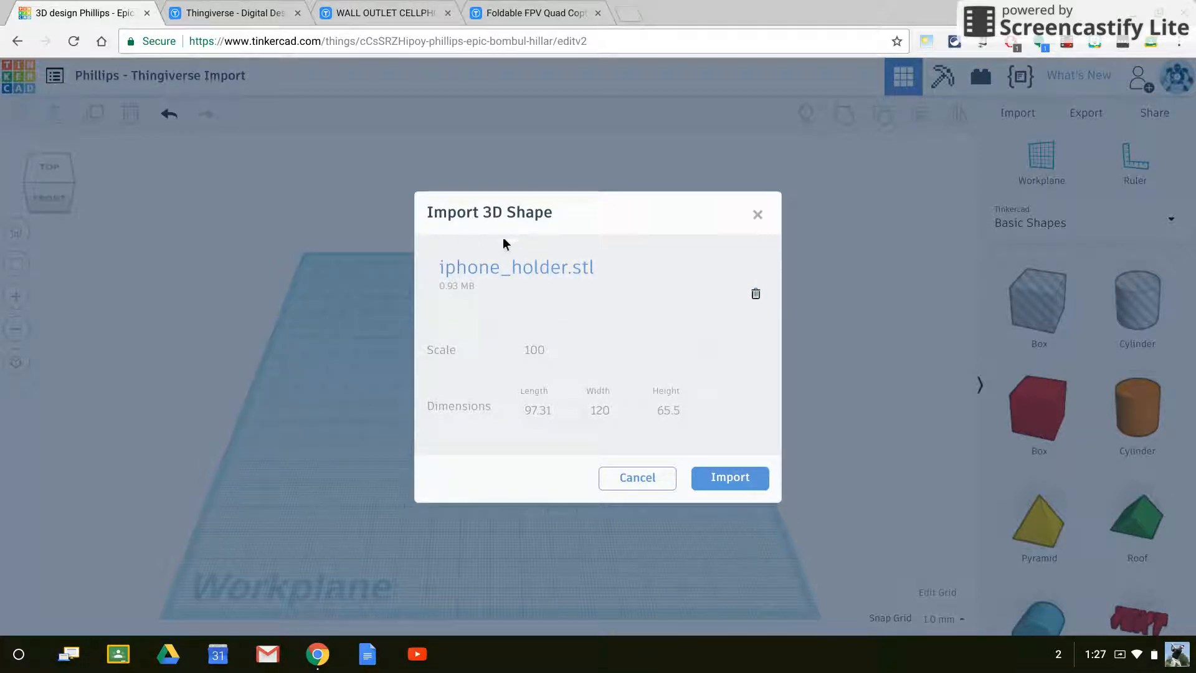
left_click(751, 481)
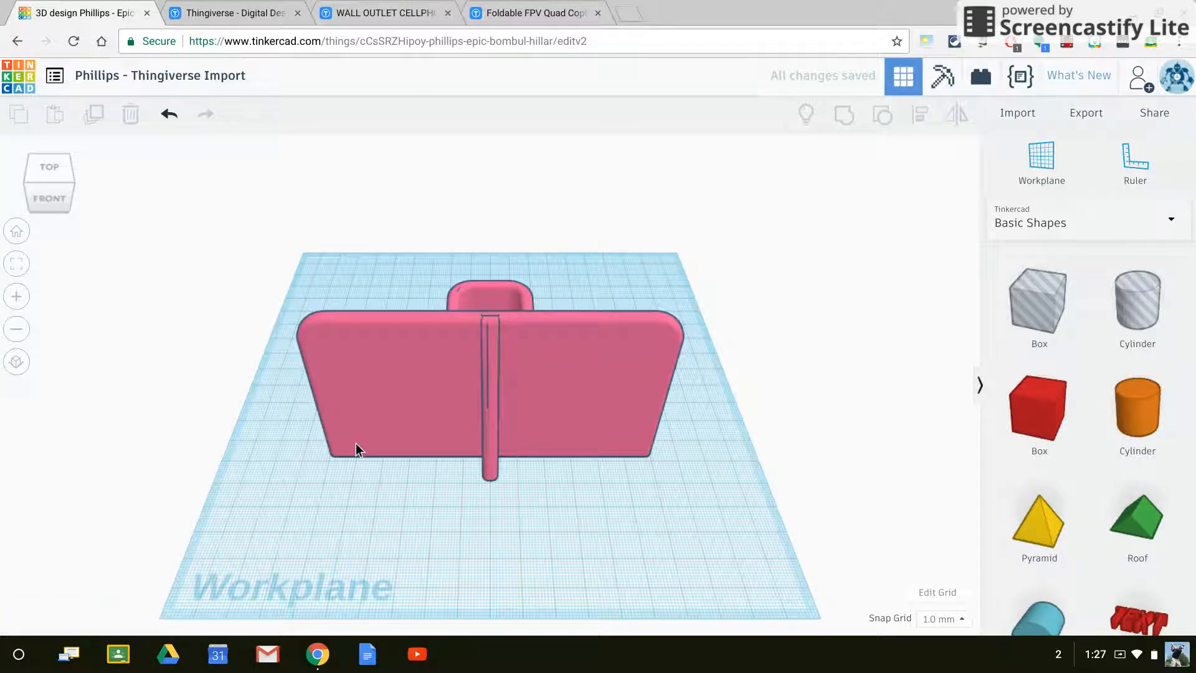
right_click_drag(353, 485, 698, 458)
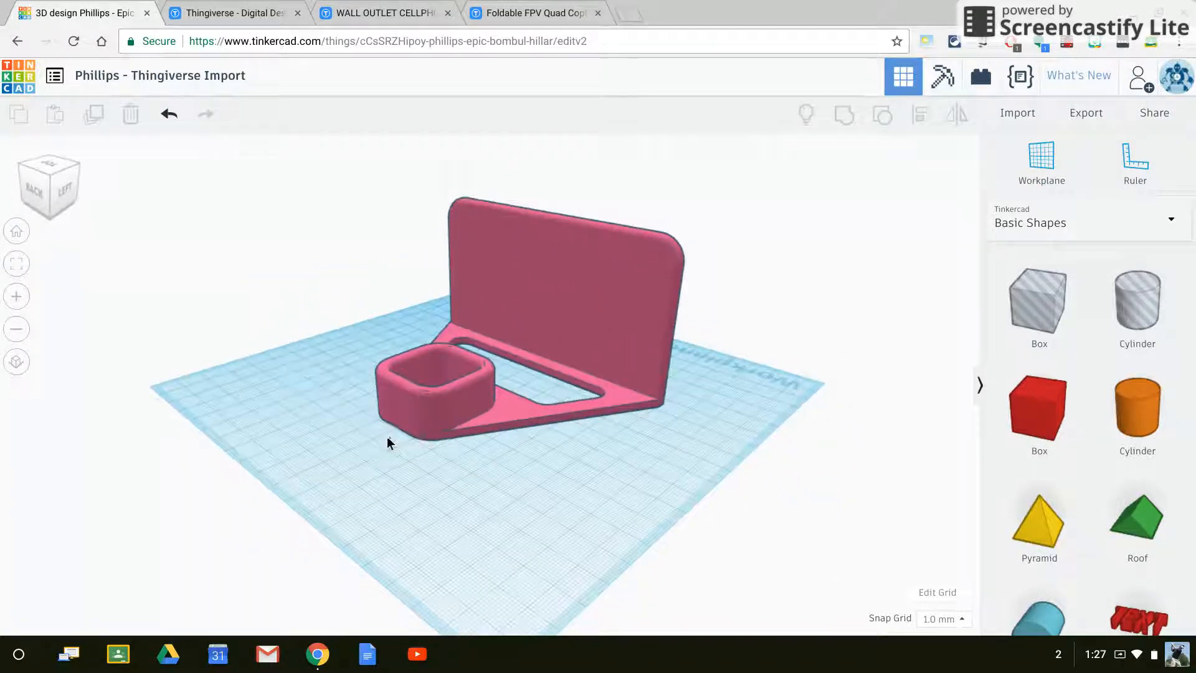
right_click_drag(387, 438, 408, 428)
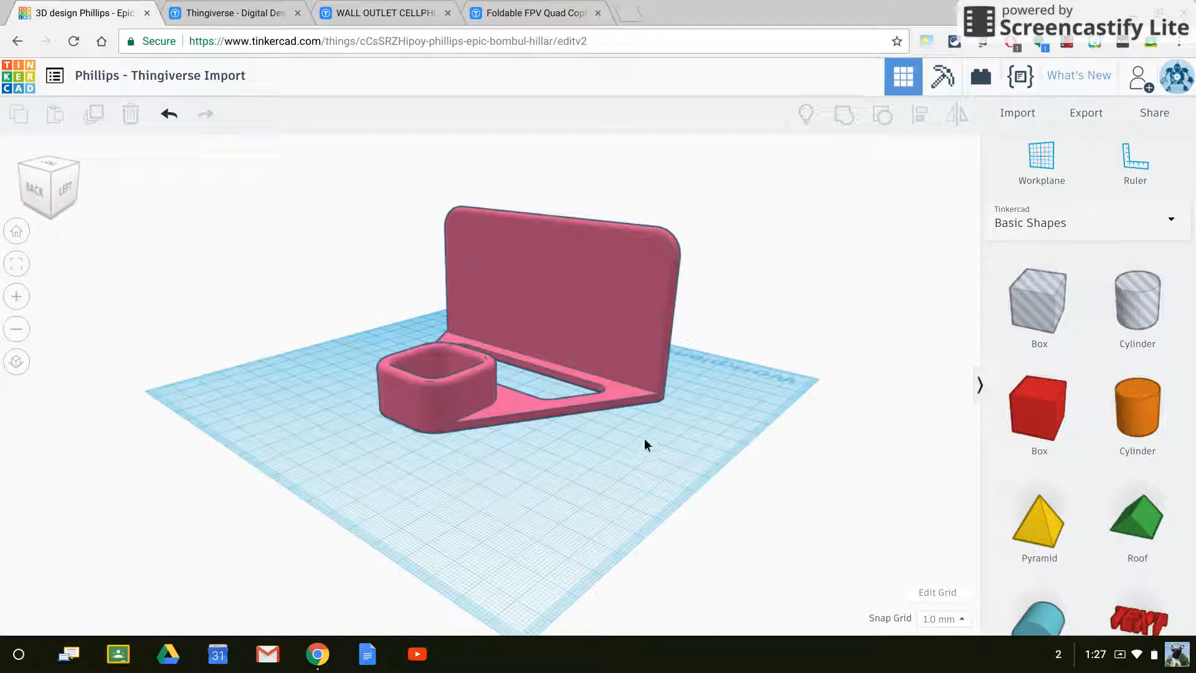
right_click_drag(666, 411, 614, 374)
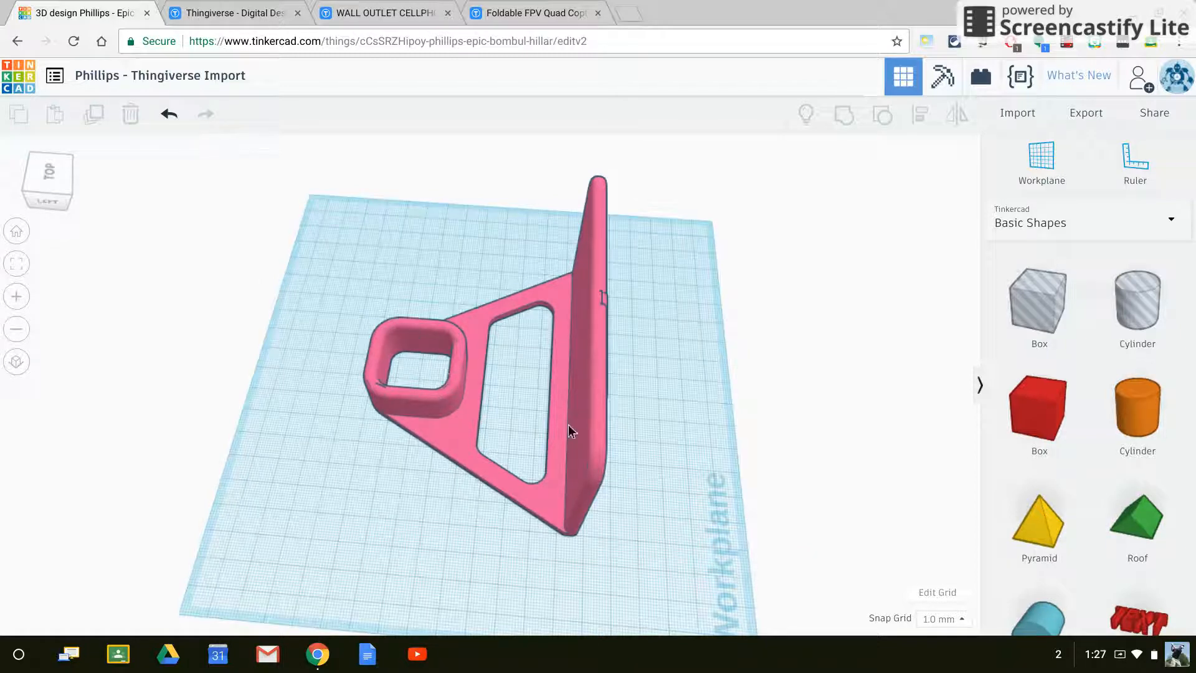
right_click_drag(633, 462, 353, 495)
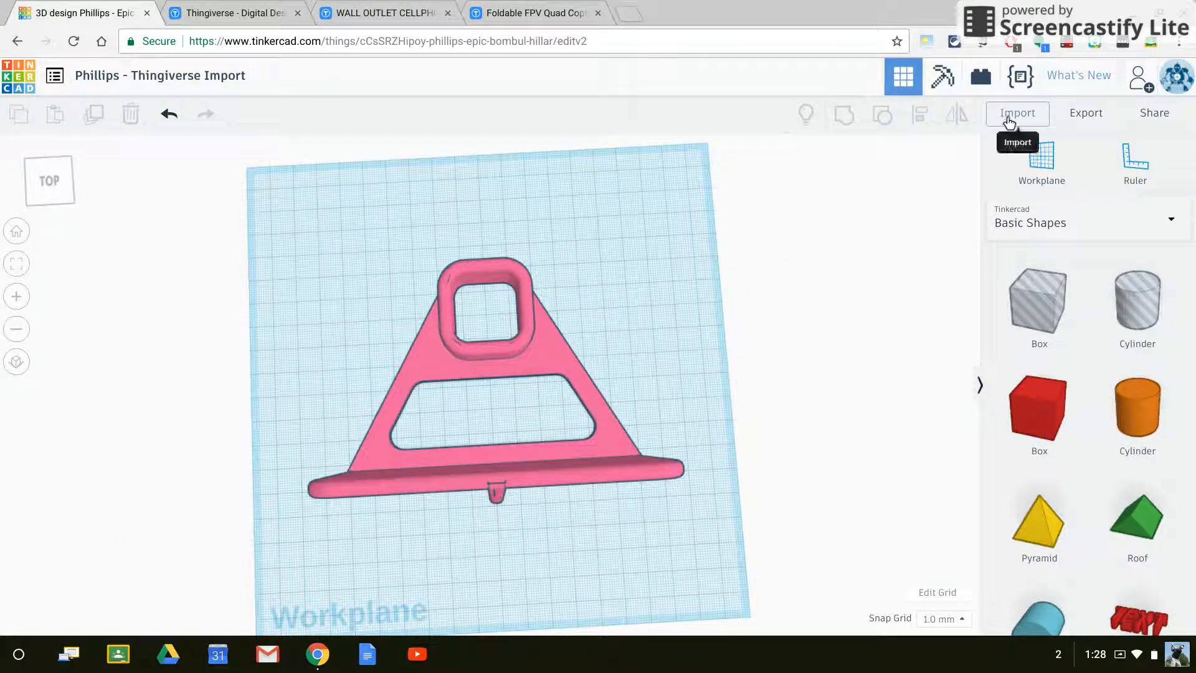
Open the Files app from the launcher's full app list to show the Downloads folder.
left_click(18, 654)
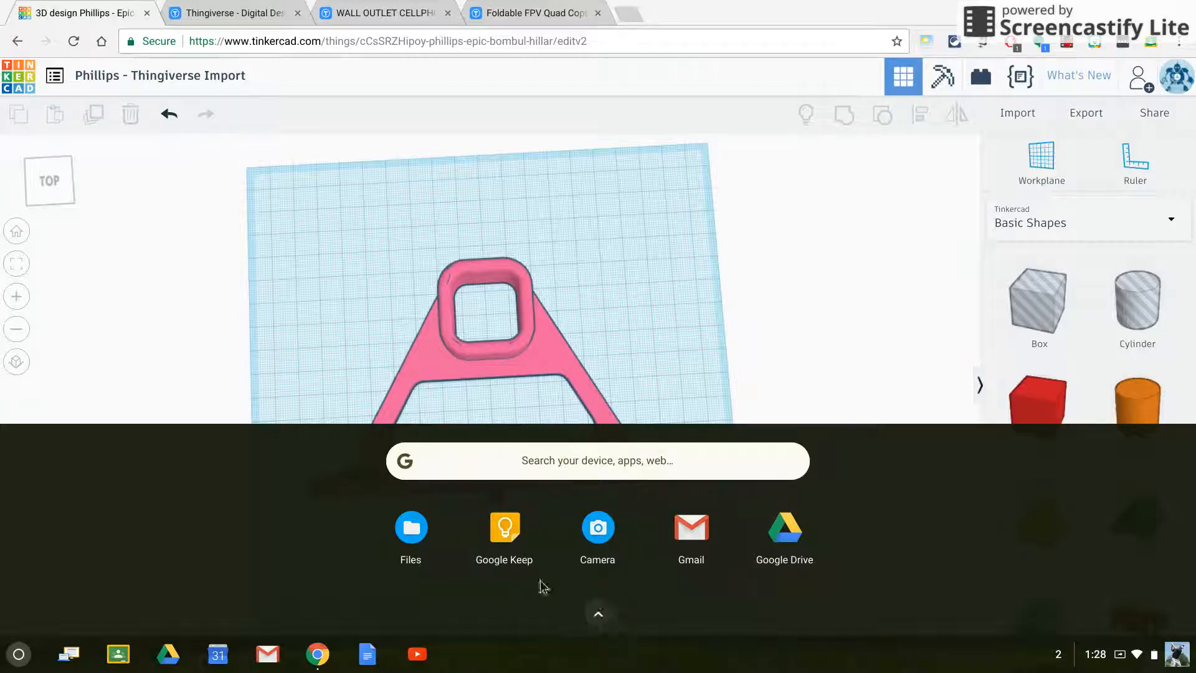
left_click(599, 614)
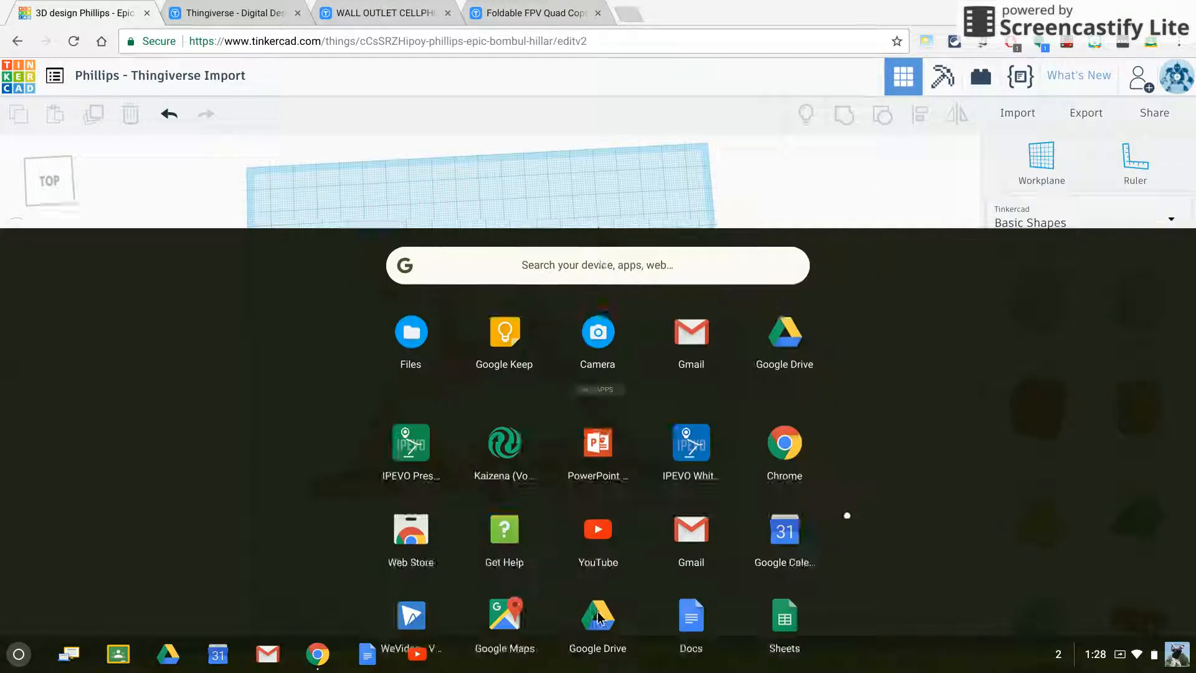
scroll(821, 416, "down", 2)
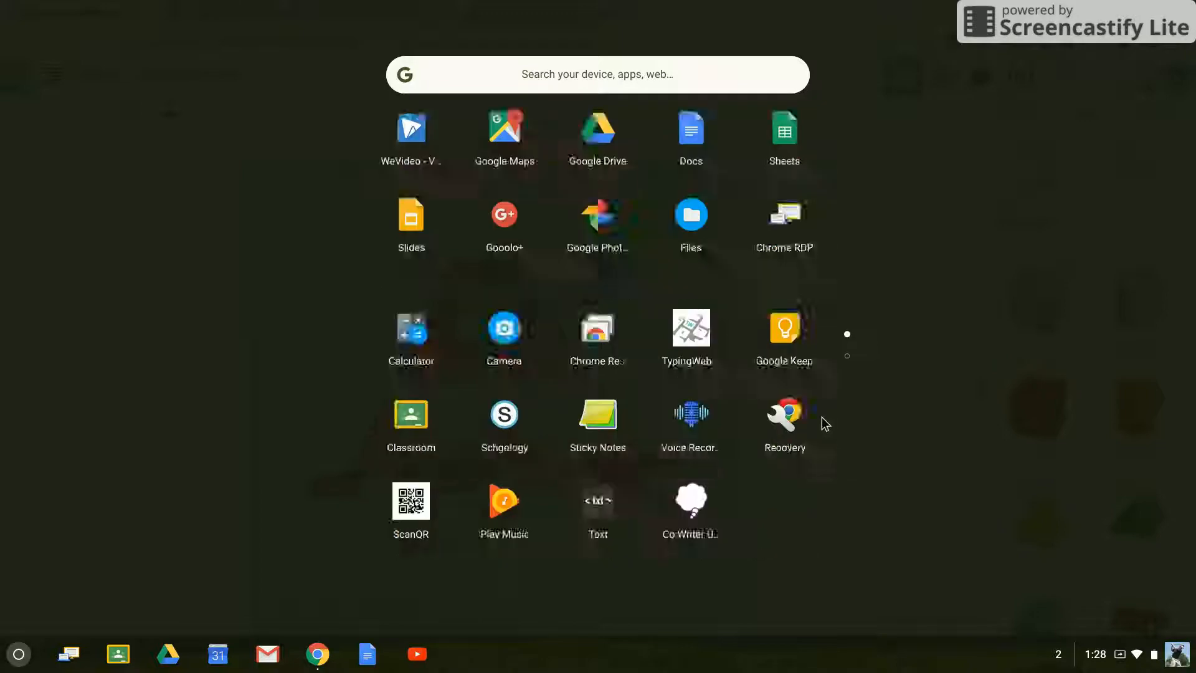
scroll(814, 410, "up", 2)
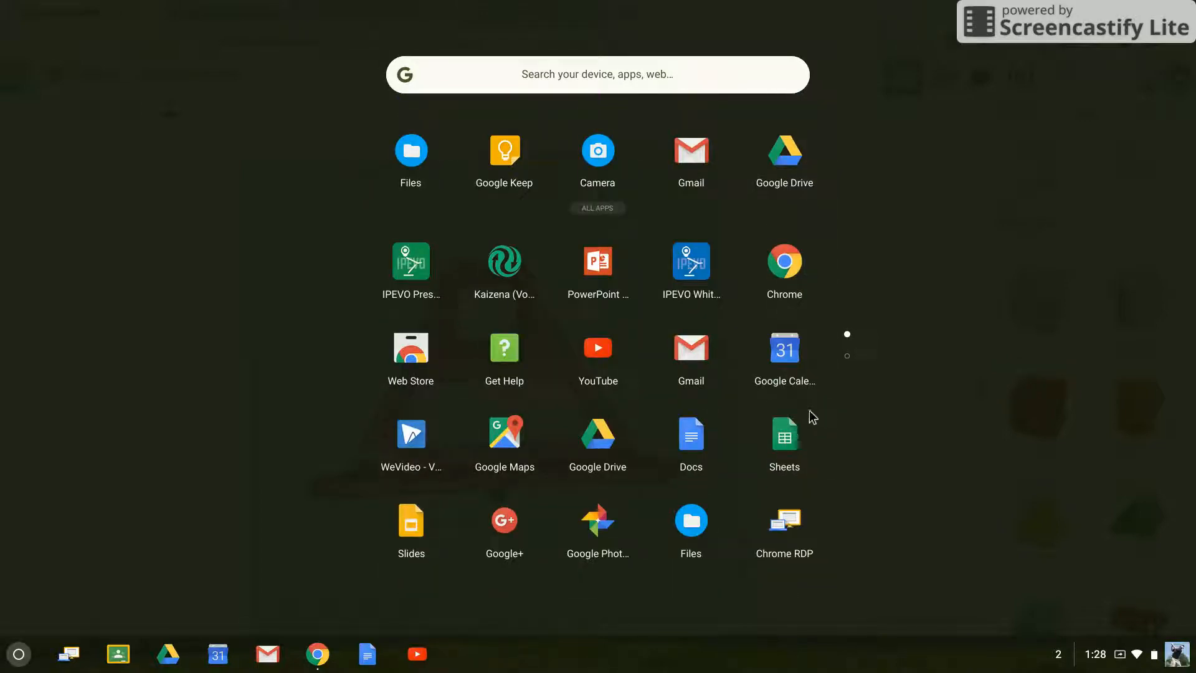
left_click(416, 164)
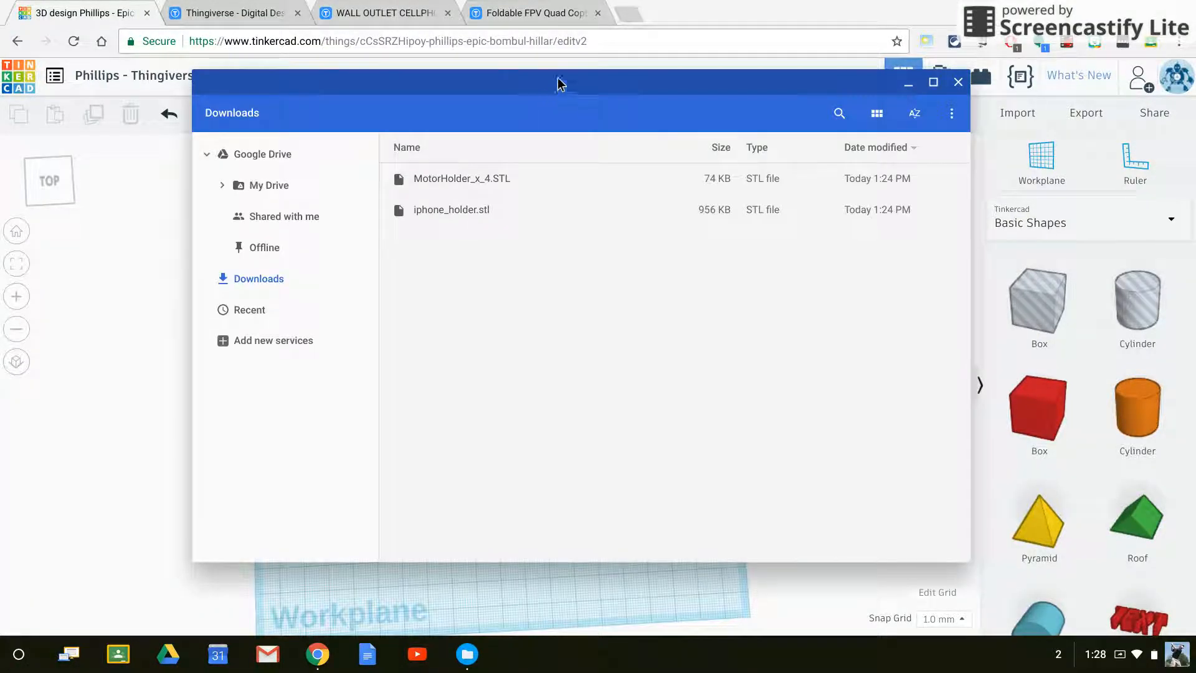
Arrange the browser and the Files window side by side so the Downloads list stays uncovered next to the design.
left_click_drag(558, 81, 700, 103)
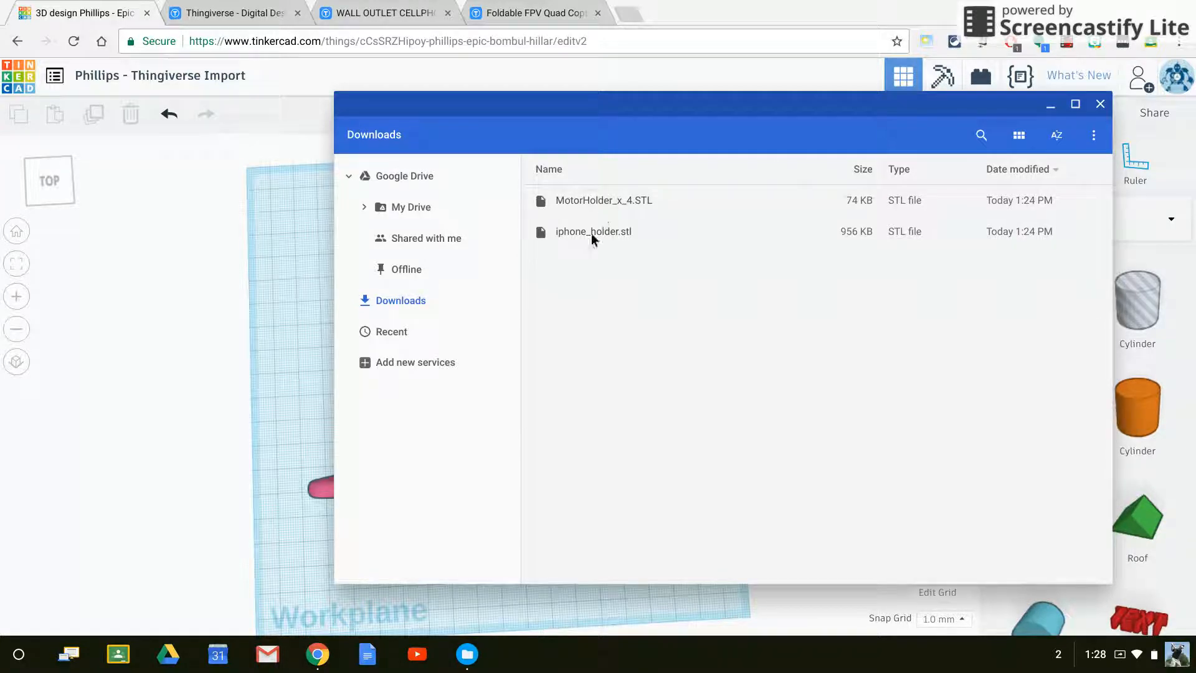
left_click_drag(750, 112, 524, 119)
left_click(1153, 11)
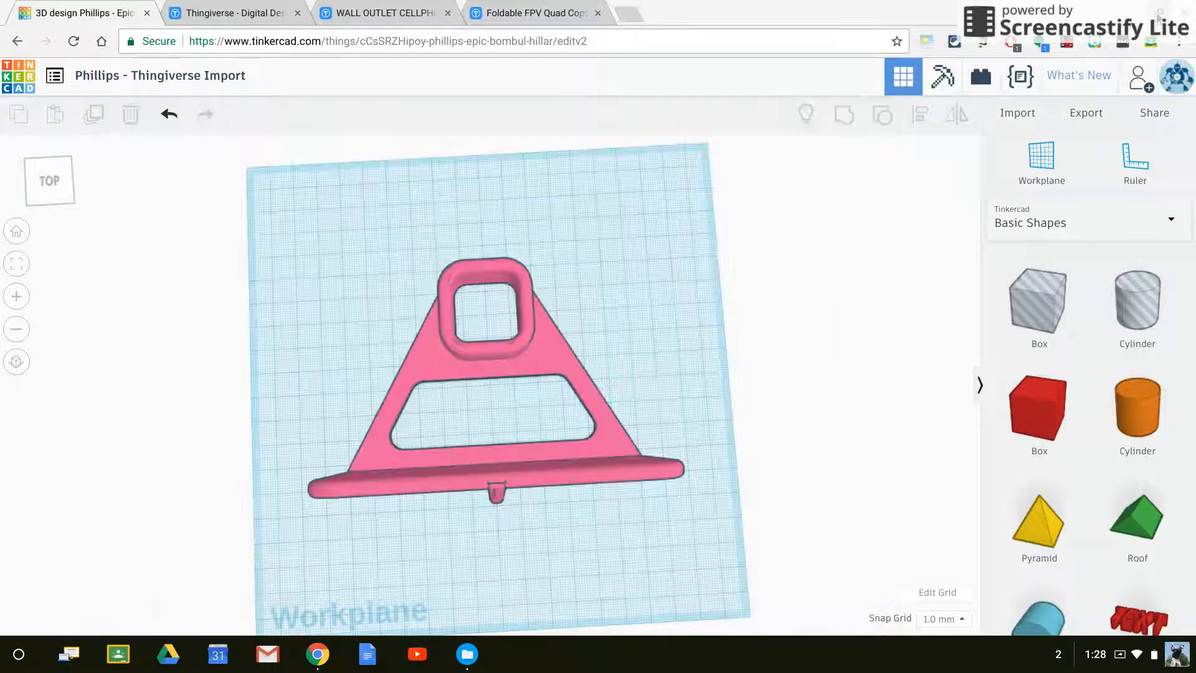
left_click_drag(660, 125, 946, 129)
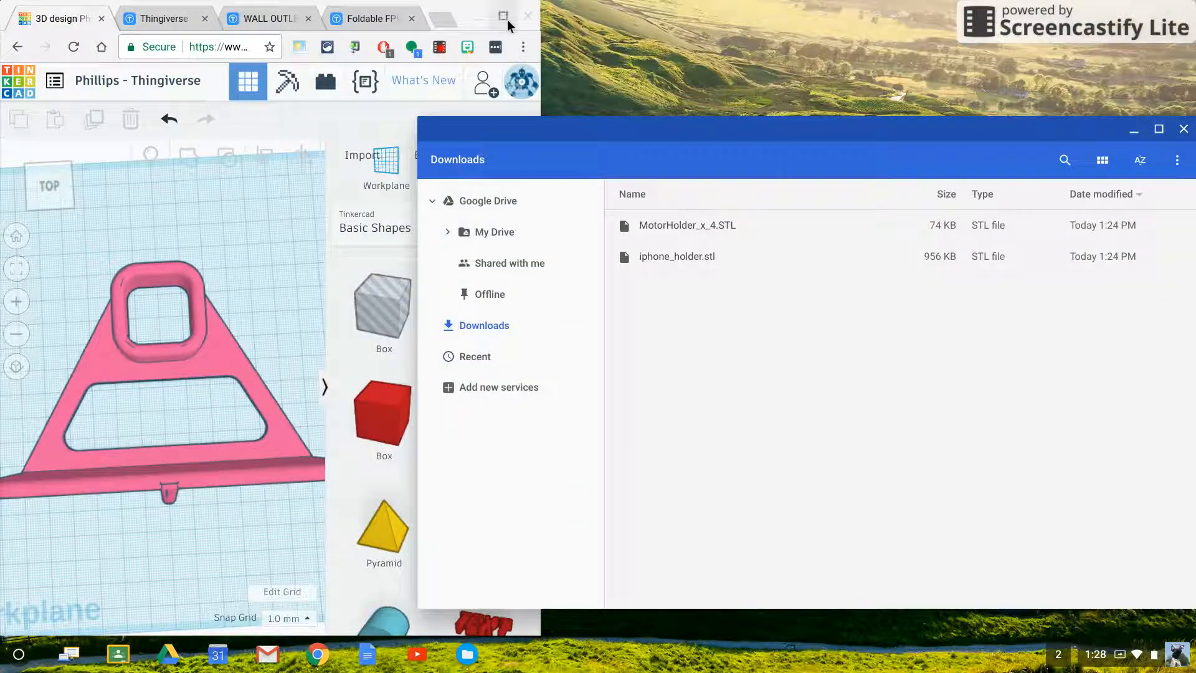
left_click(64, 24)
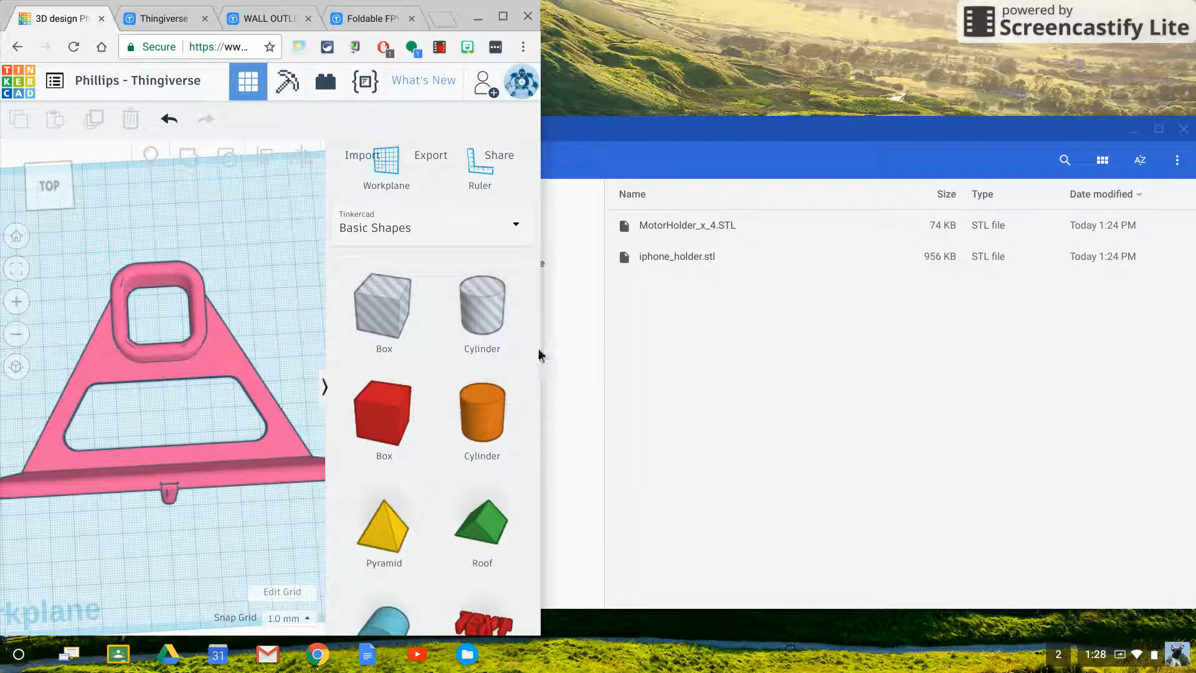
left_click_drag(539, 347, 594, 347)
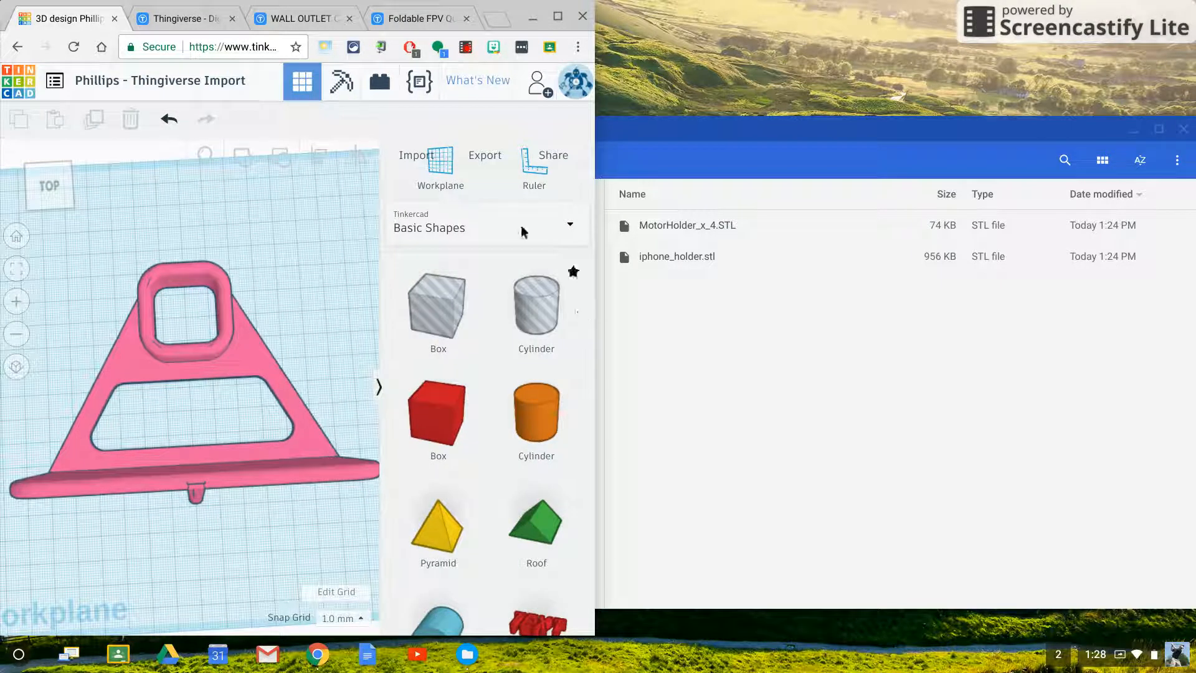
Import MotorHolder_x_4.STL from the Files window into the design at scale 100 and close the Files window.
left_click(412, 161)
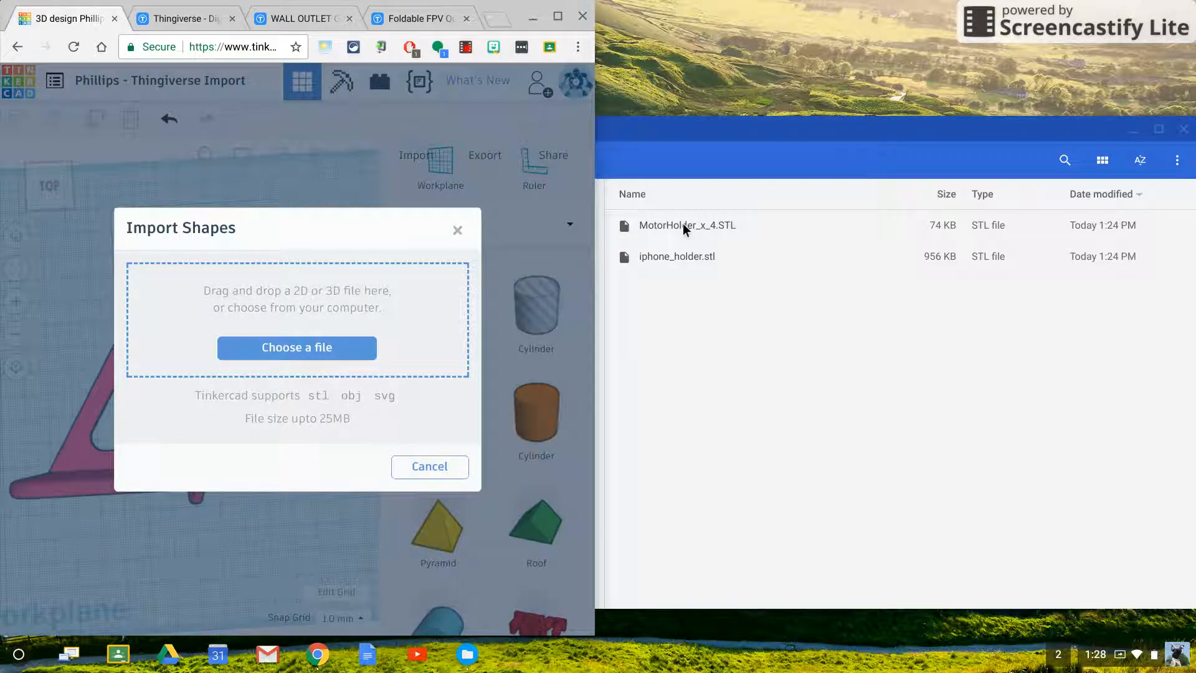
left_click_drag(683, 223, 302, 294)
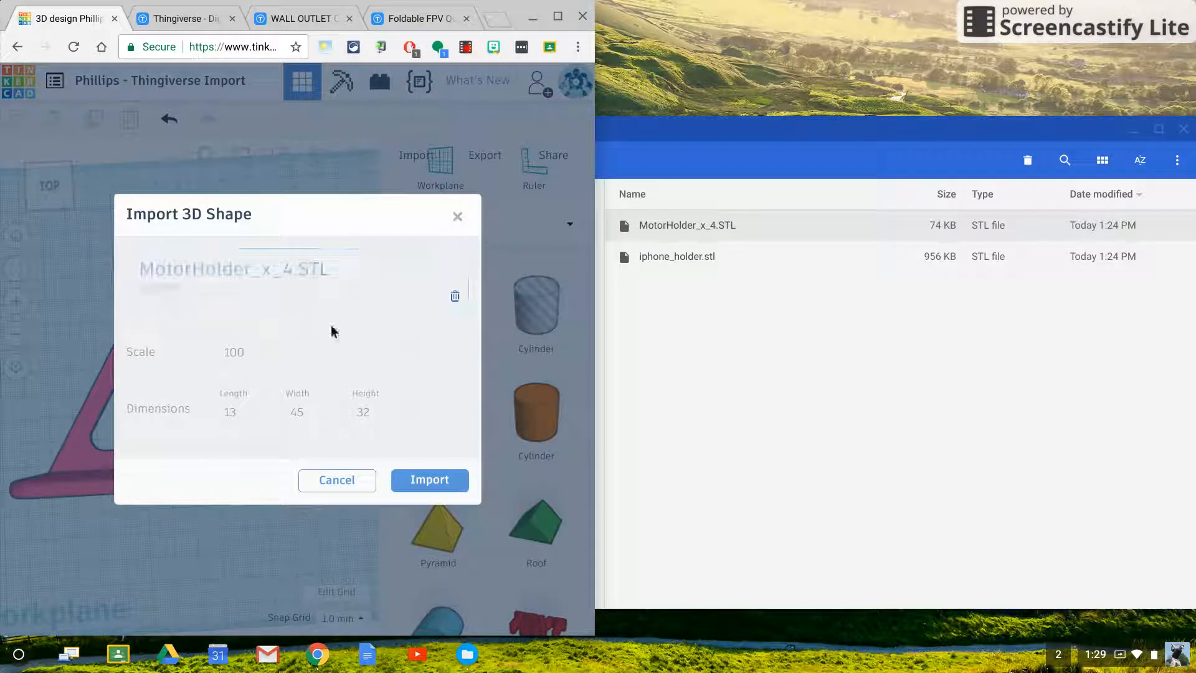
left_click(429, 481)
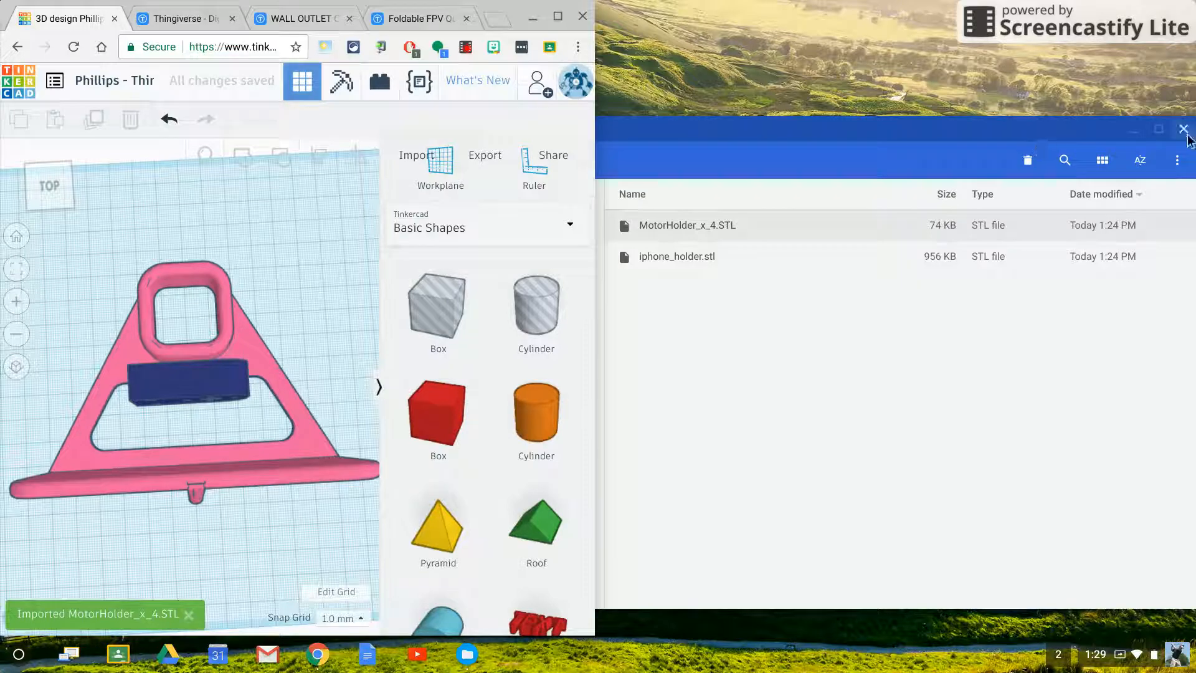
left_click(1184, 130)
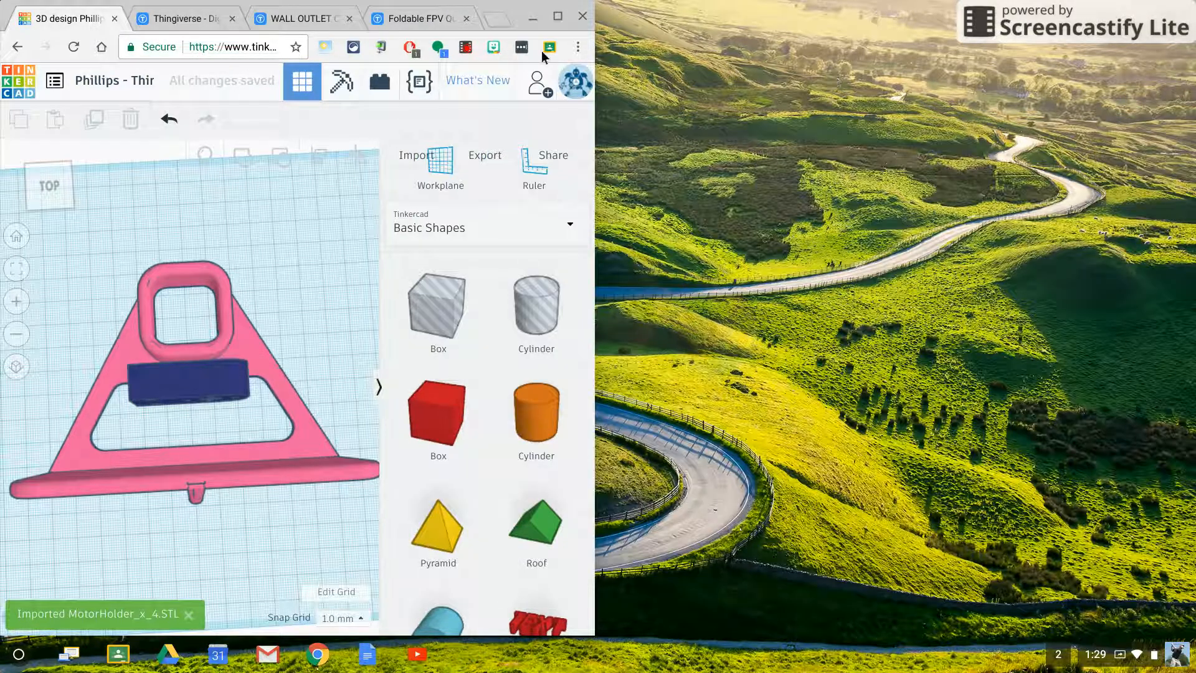
Maximize the browser and move the blue motor holder clear of the phone holder, by about -50.5 mm and -61.5 mm across the workplane.
left_click(557, 18)
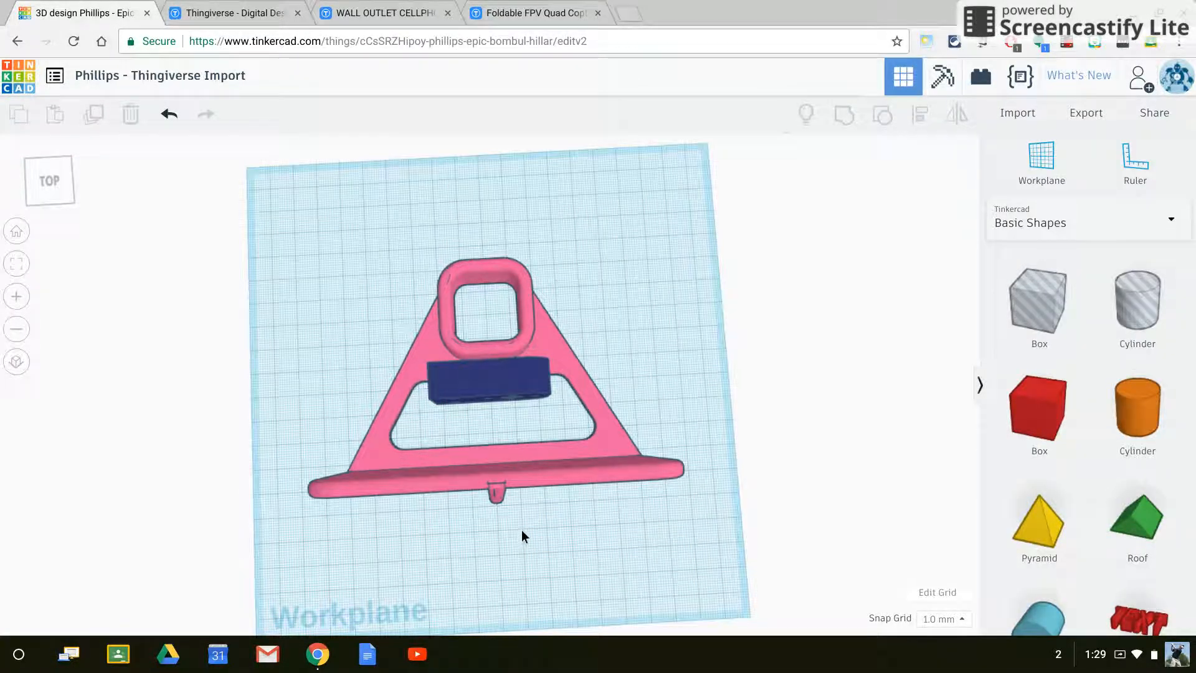
right_click_drag(521, 537, 626, 454)
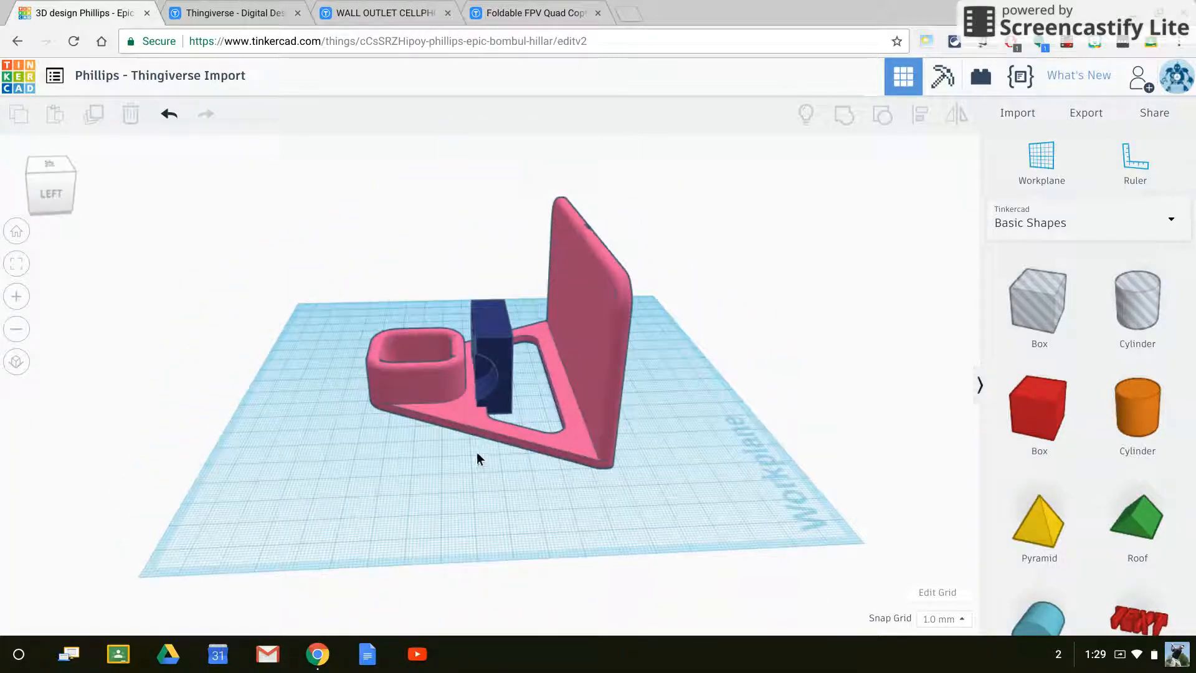
right_click_drag(547, 464, 748, 468)
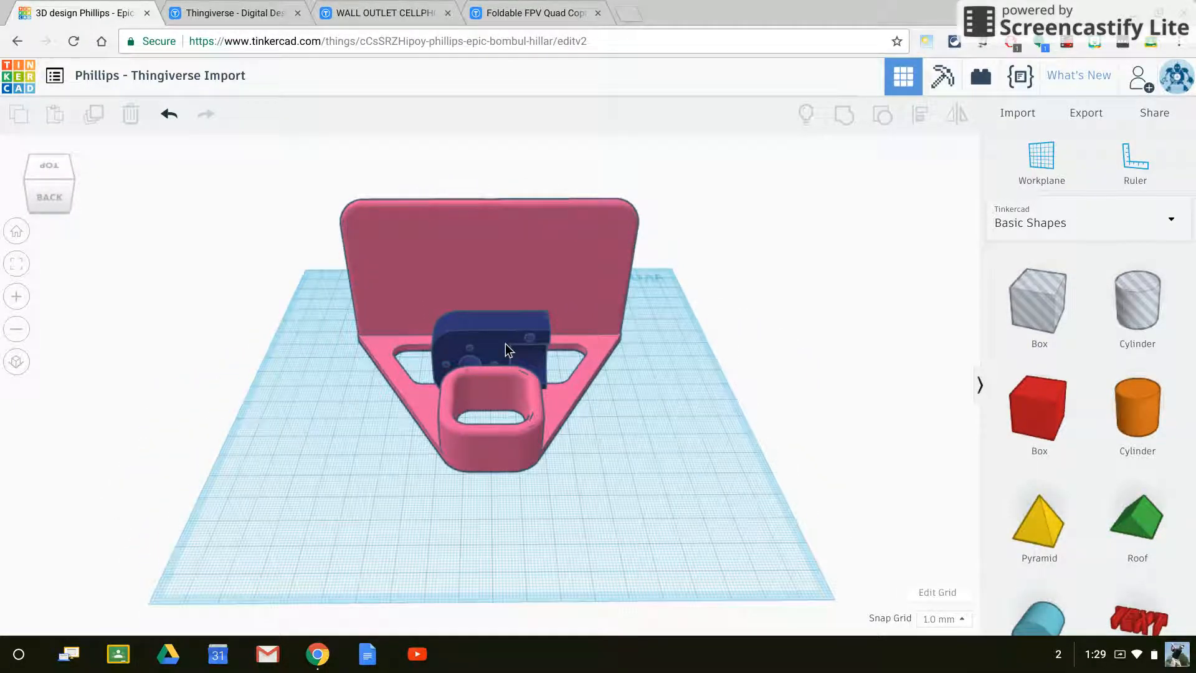
left_click(514, 341)
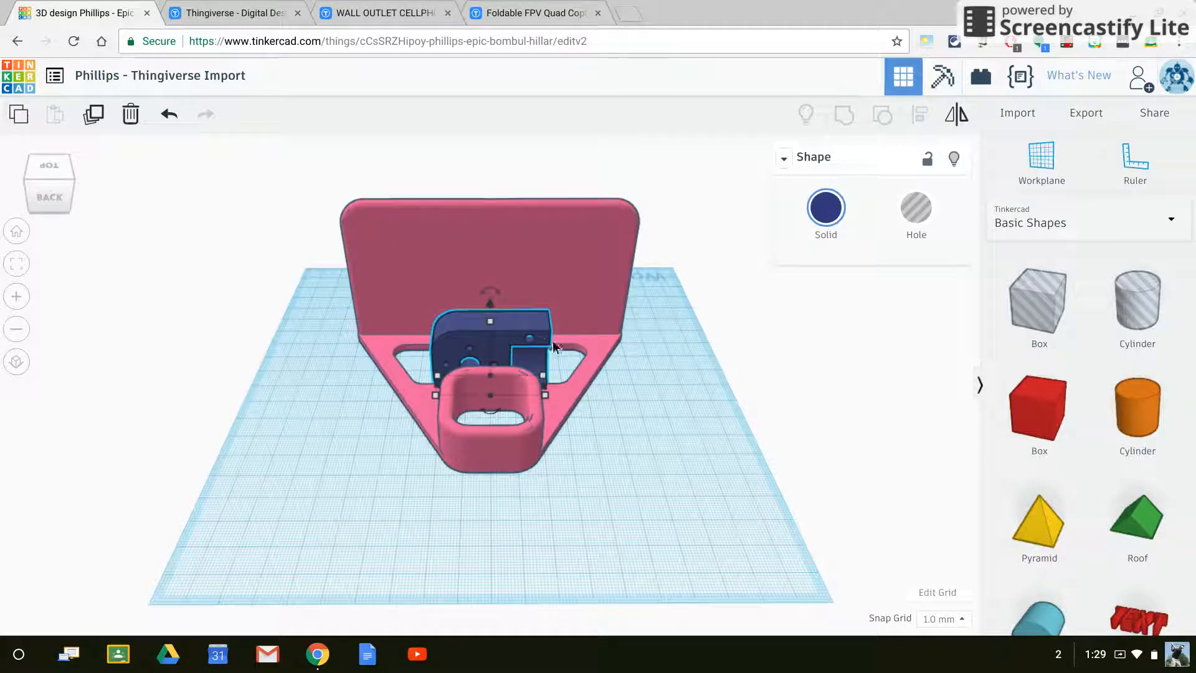
left_click_drag(508, 342, 663, 454)
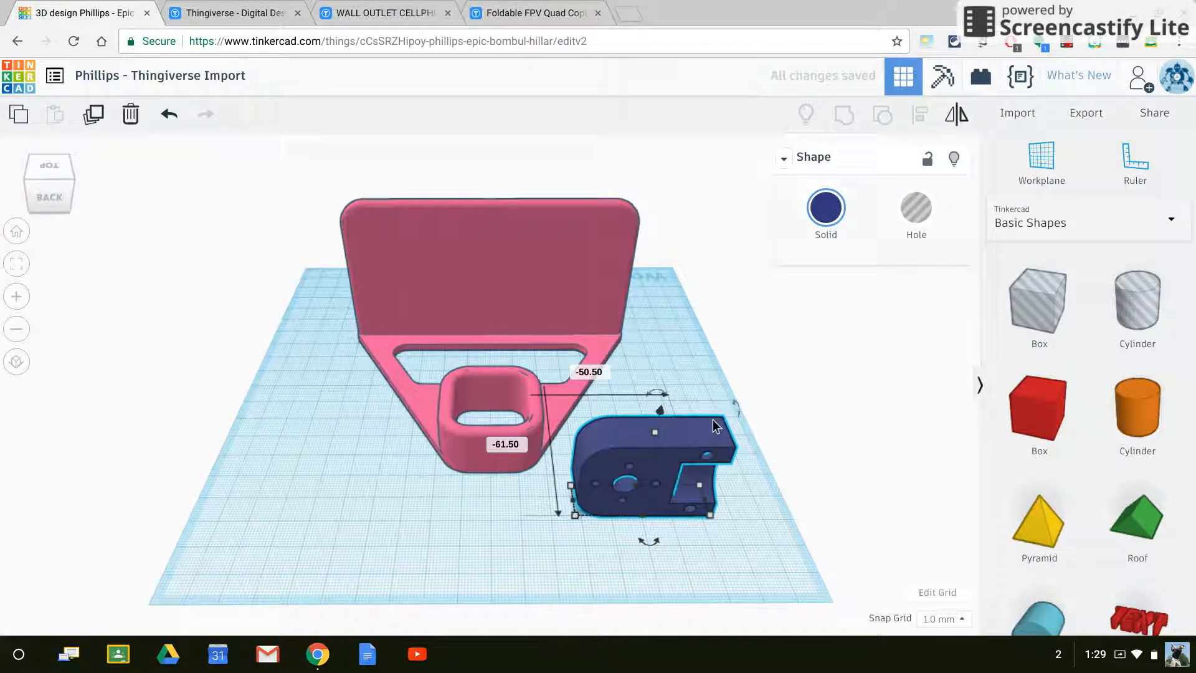